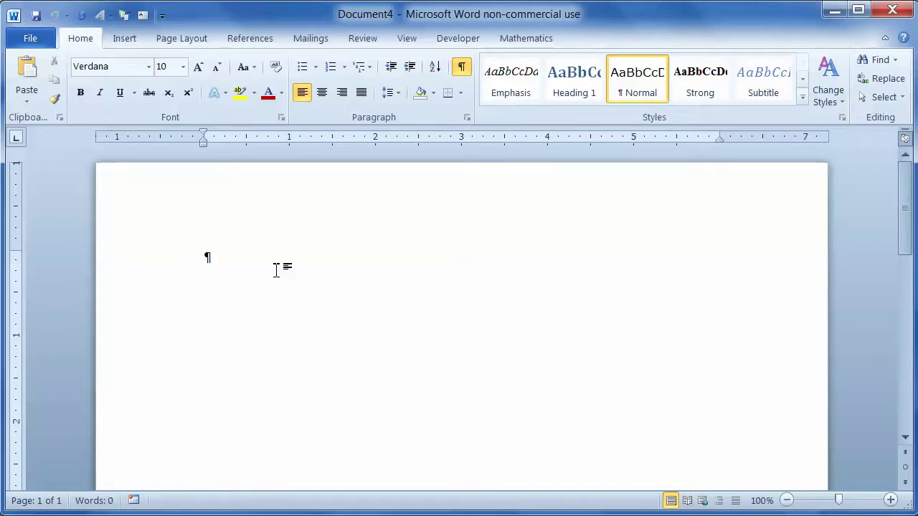
# Step: Type (c), (r) and (tm) on separate lines so they become ©, ® and ™
pyautogui.write('(')
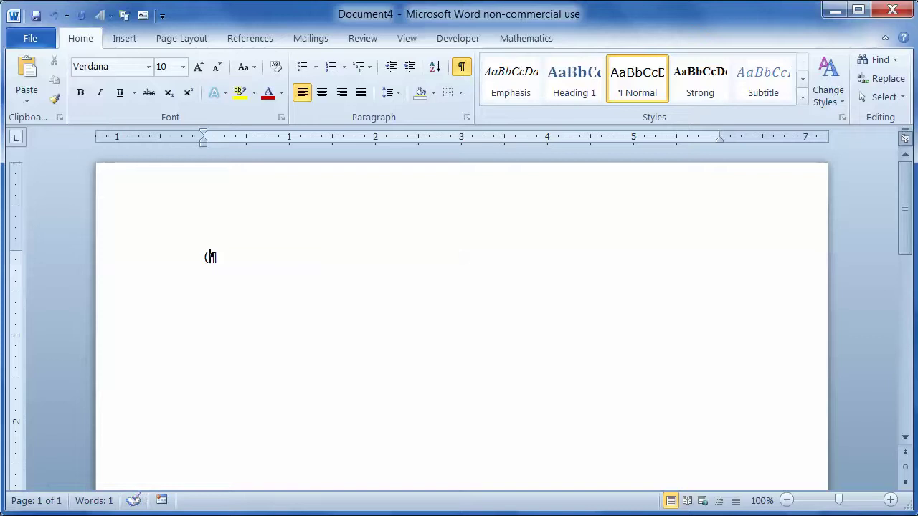
pyautogui.write('c)')
pyautogui.press('Return')
pyautogui.write('(r)')
pyautogui.press('Return')
pyautogui.write('(tm)')
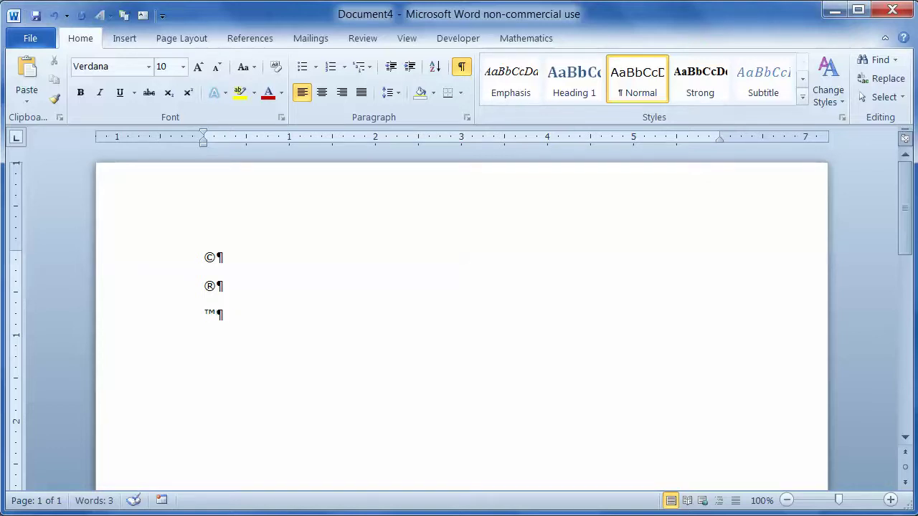
pyautogui.press('Return')
# Step: Add a fourth line with (tm) kept as literal text by undoing the AutoCorrect
pyautogui.write('(tm)')
pyautogui.hotkey('ctrl', 'z')
pyautogui.press('Return')
# Step: Remove the automatic arrow bullet and type <-- ==><----> to produce ←→←→ arrows
pyautogui.write('--')
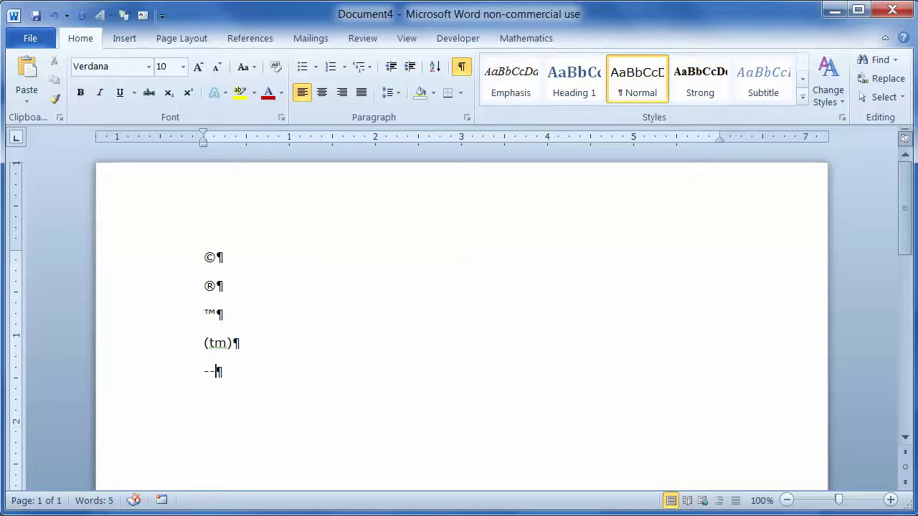
pyautogui.write('>')
pyautogui.press('space')
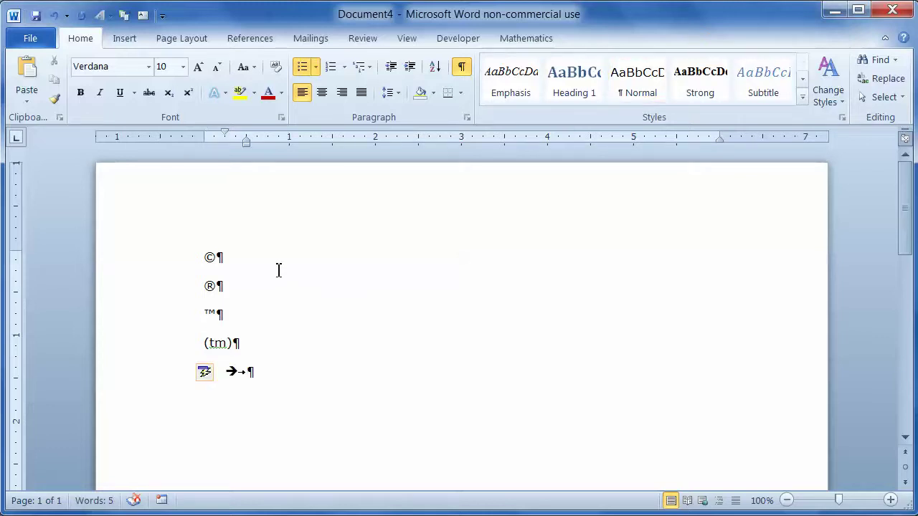
pyautogui.press('BackSpace')
pyautogui.press('BackSpace')
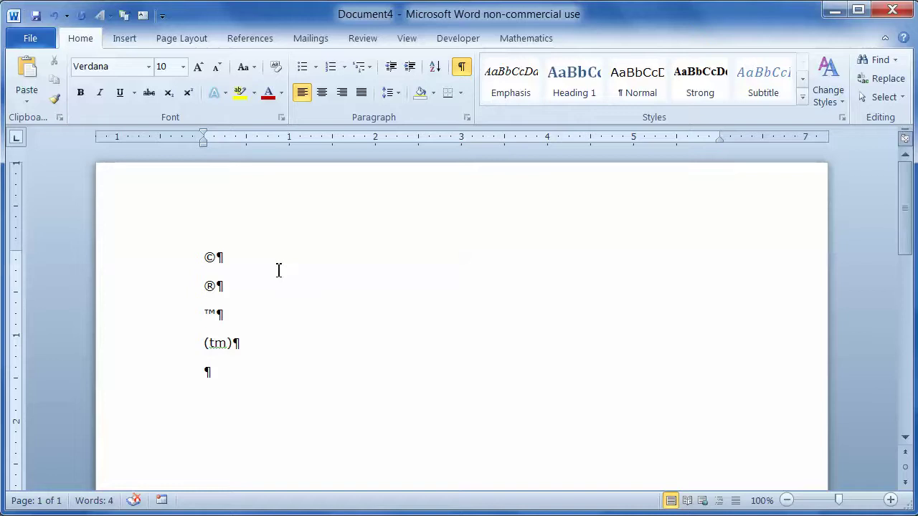
pyautogui.write('-->')
pyautogui.press('BackSpace')
pyautogui.press('BackSpace')
pyautogui.press('BackSpace')
pyautogui.write('<-- ==><--')
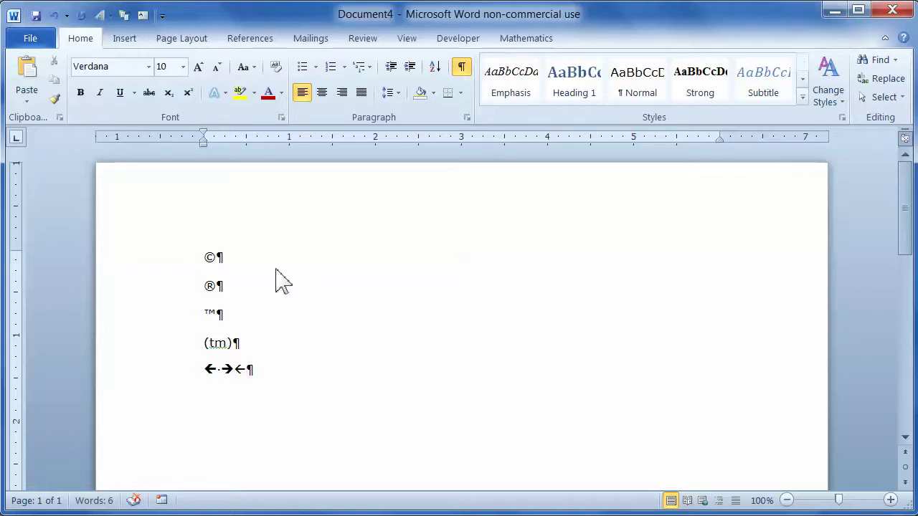
pyautogui.write('--')
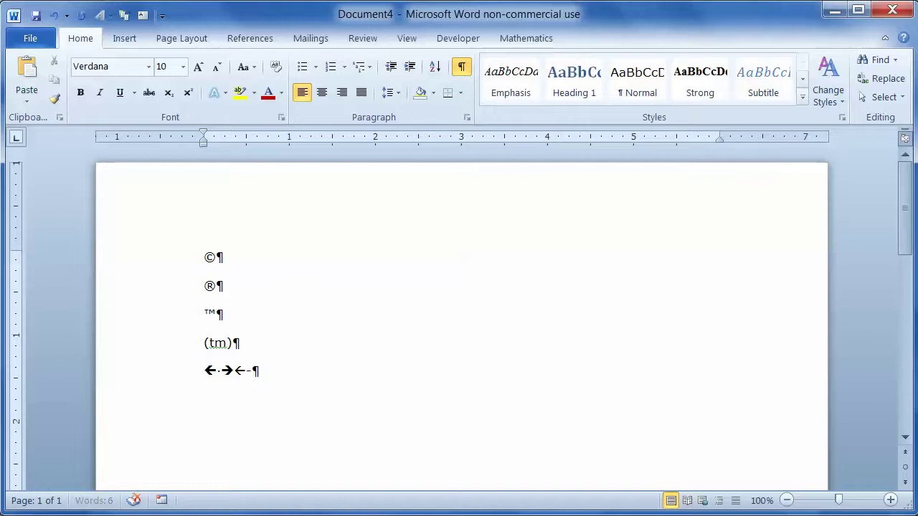
pyautogui.write('>')
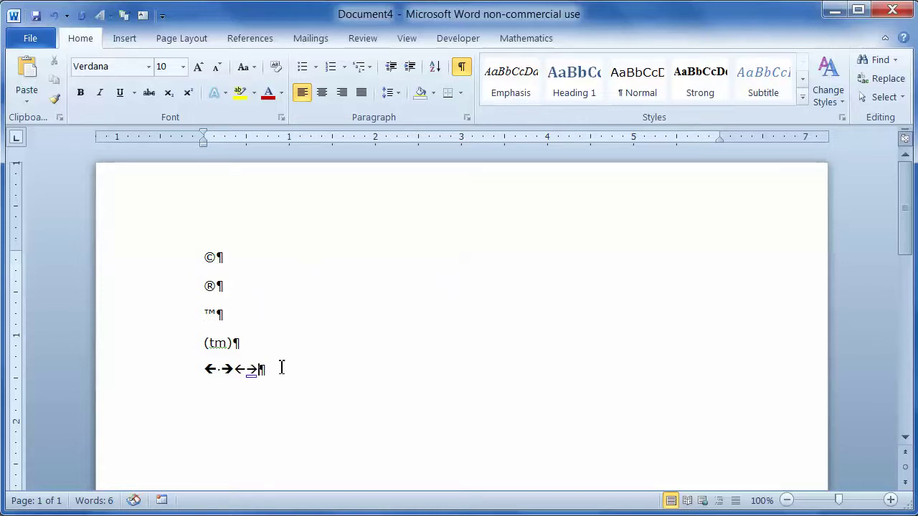
pyautogui.press('Return')
# Step: Type :) and :( so they become a smiley ☺ and a frowning face ☹
pyautogui.write(':) (:')
pyautogui.press('BackSpace')
pyautogui.press('BackSpace')
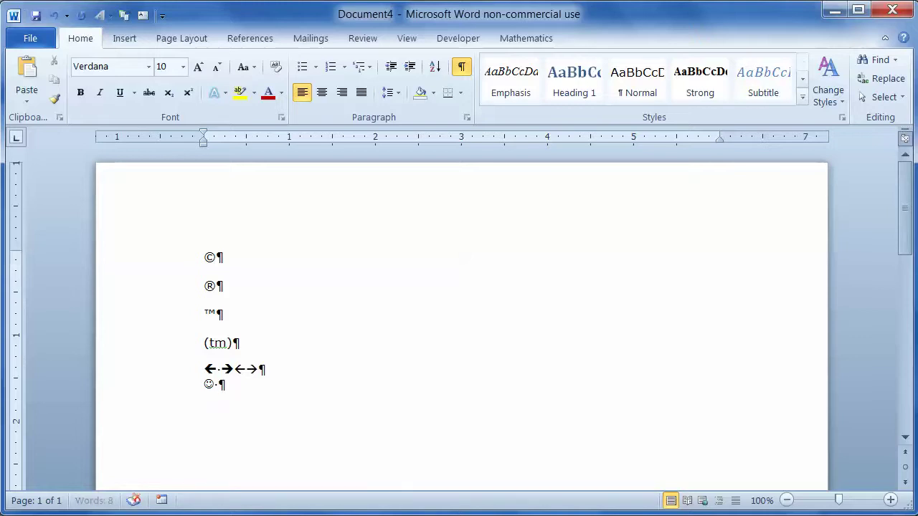
pyautogui.write(':')
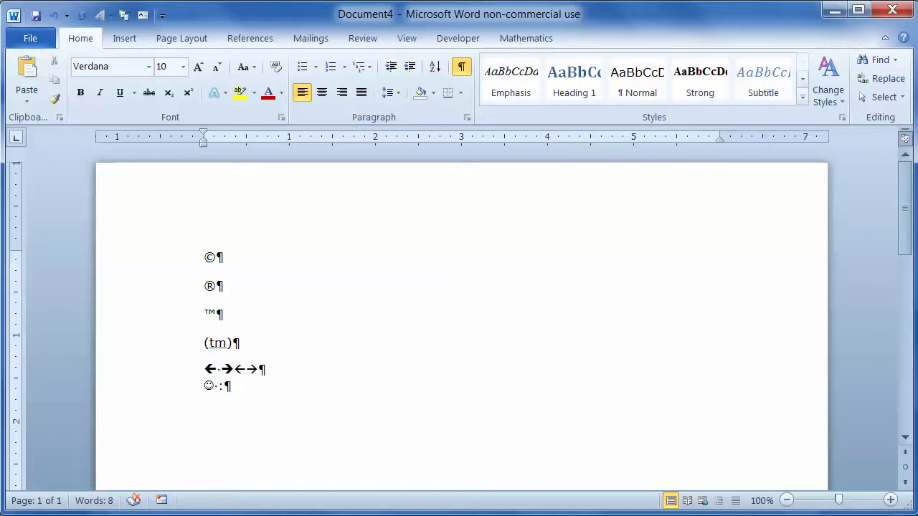
pyautogui.write('(')
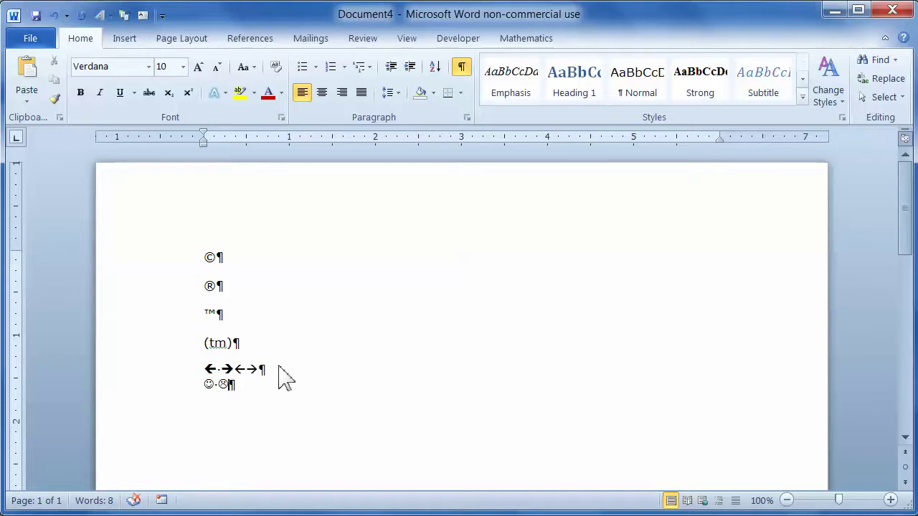
pyautogui.press('Return')
# Step: Create single, double, thick and wavy border lines from ---, ===, ___ and ~~~
pyautogui.write('---')
pyautogui.press('Return')
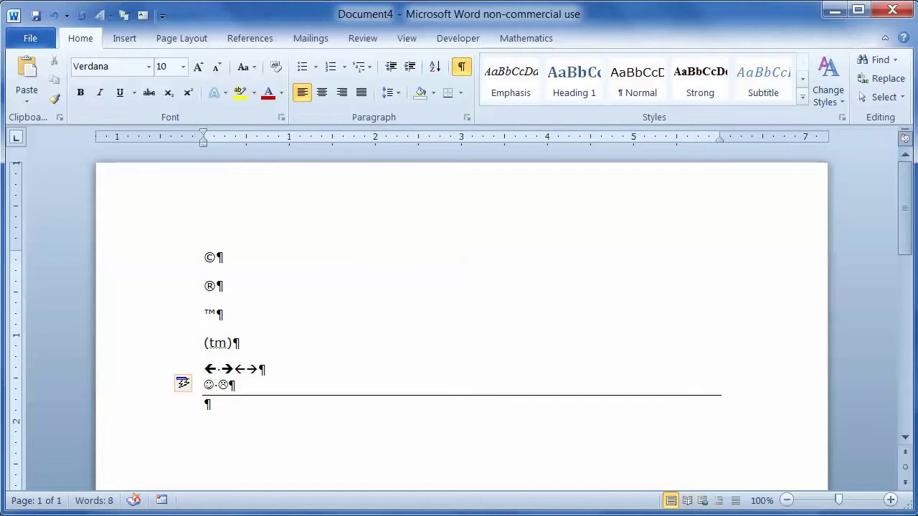
pyautogui.write('===')
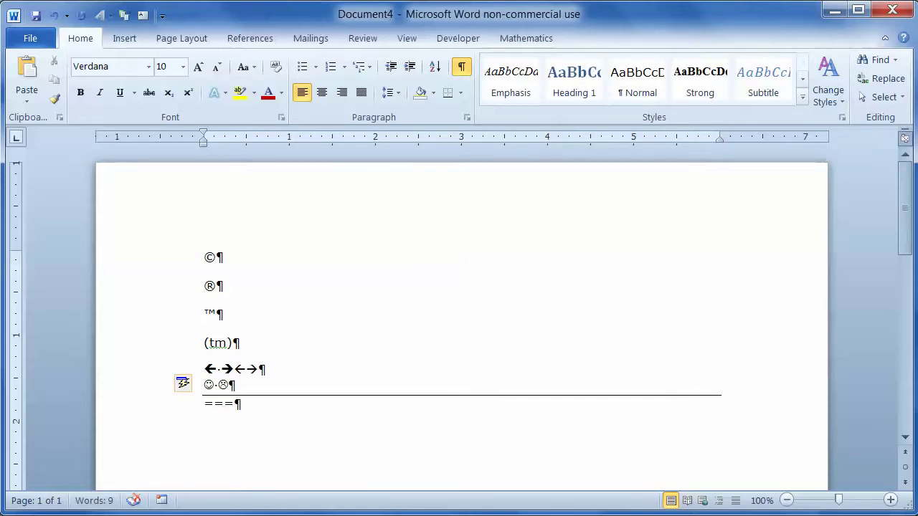
pyautogui.press('Return')
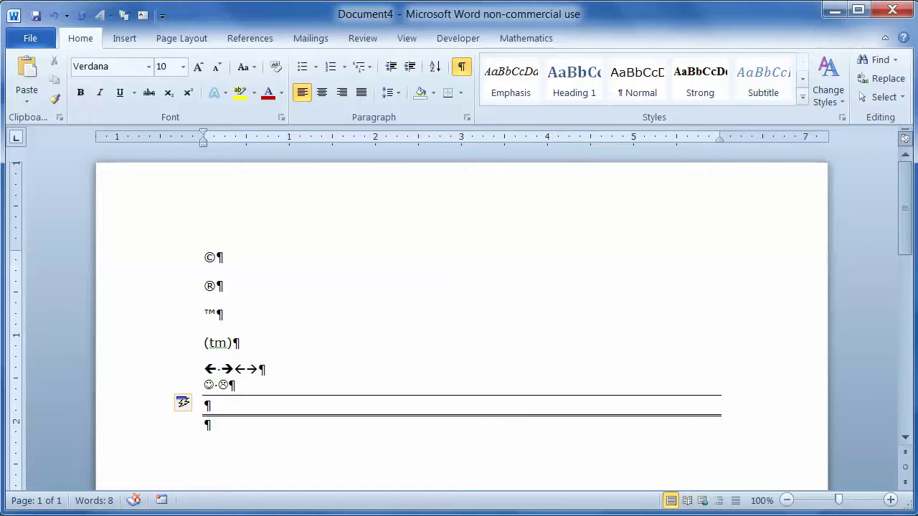
pyautogui.write('____')
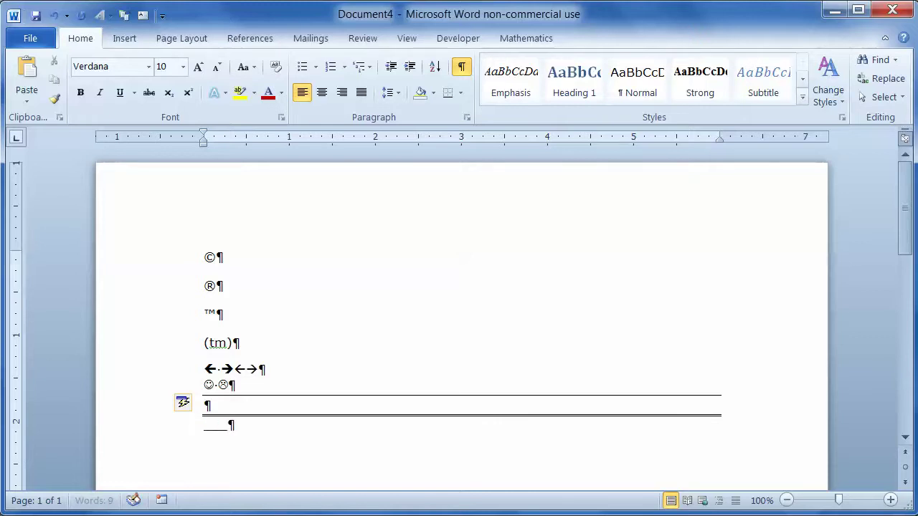
pyautogui.press('Return')
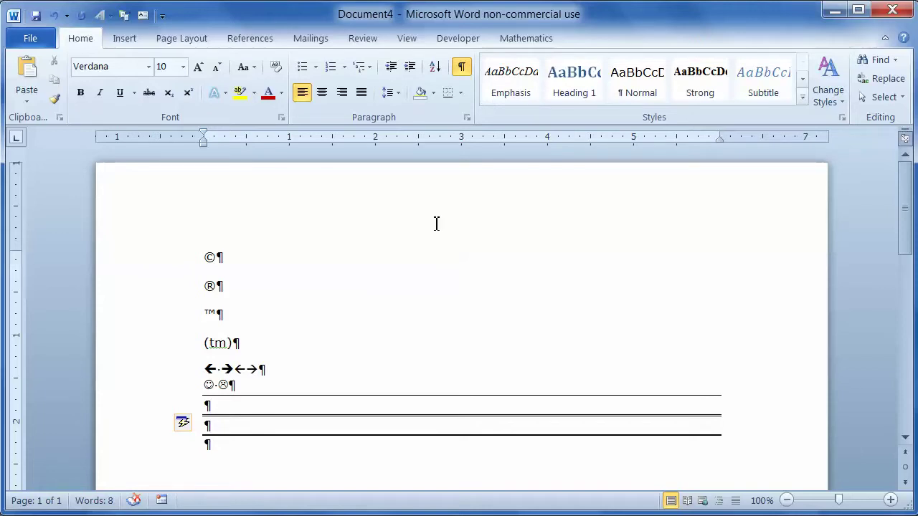
pyautogui.write('~~~')
pyautogui.press('Return')
# Step: Add dotted and thick double border lines from *** and ###
pyautogui.moveTo(907, 222); pyautogui.dragTo(907, 262)
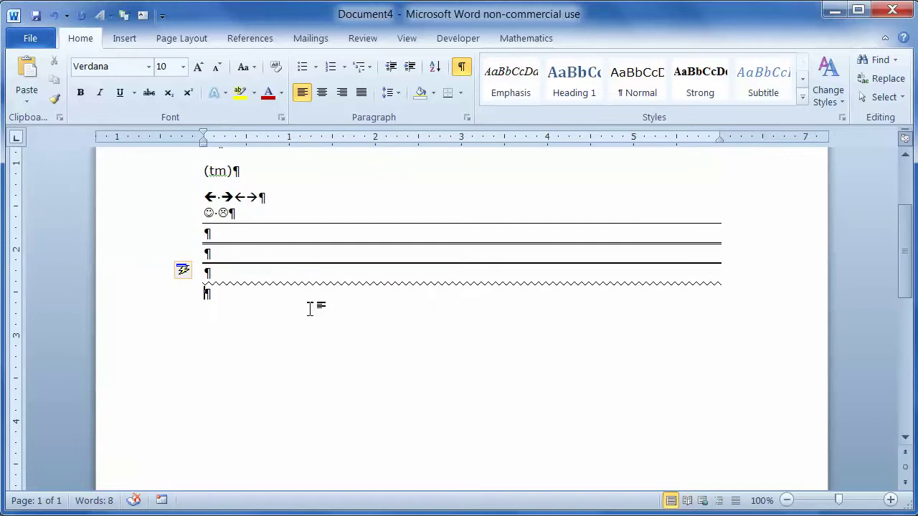
pyautogui.write('***')
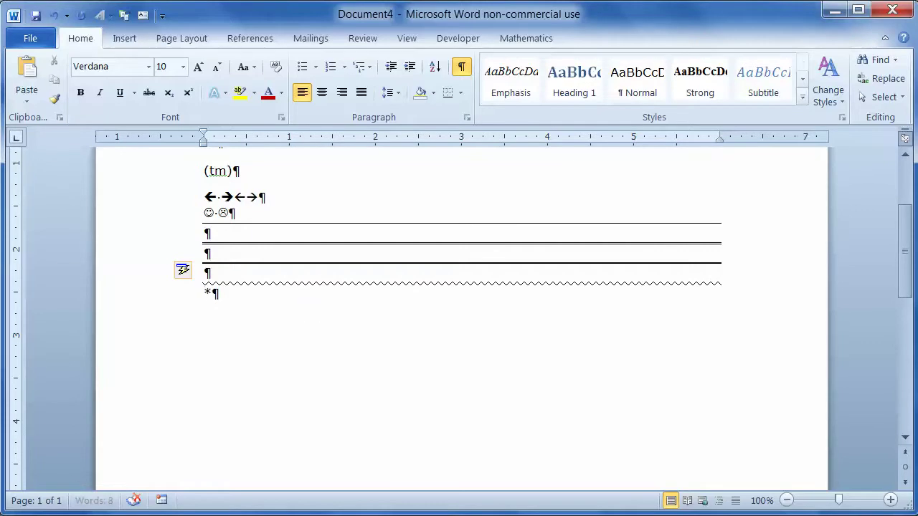
pyautogui.press('Return')
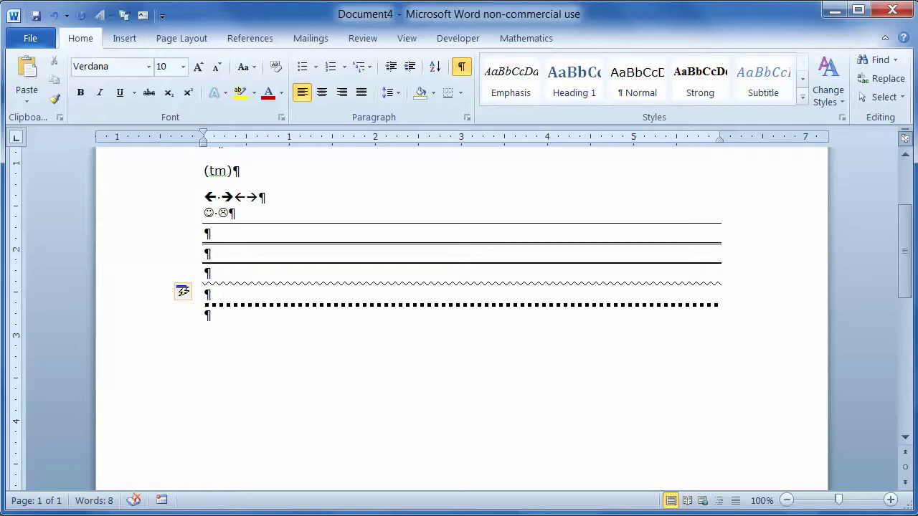
pyautogui.write('###')
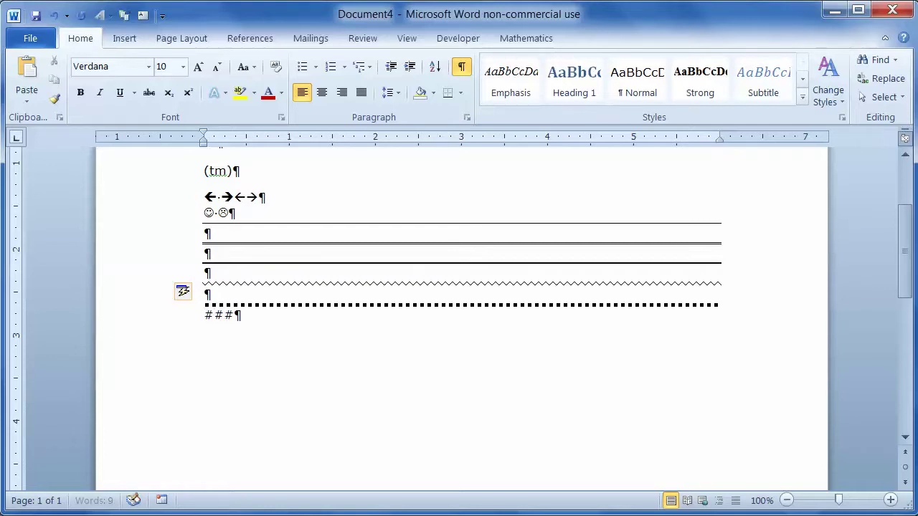
pyautogui.press('Return')
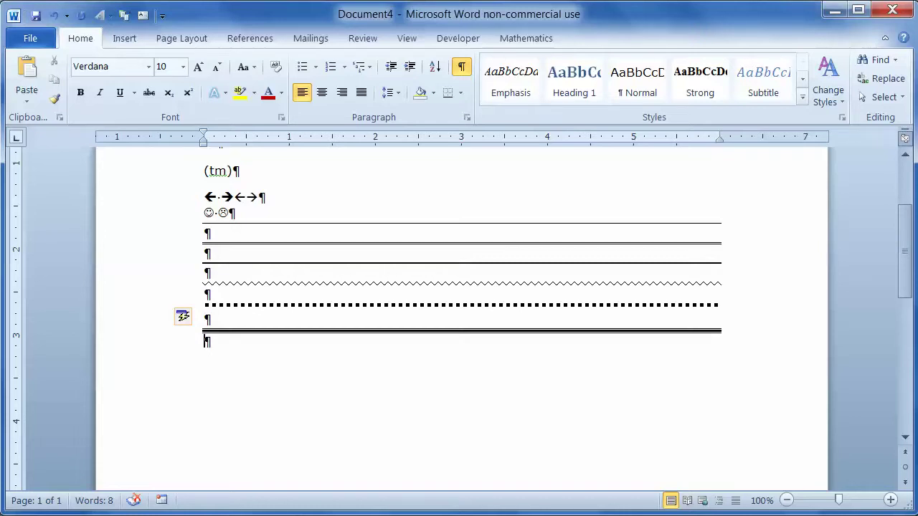
# Step: Undo the automatic double border via AutoCorrect Options, then redo it to keep it
pyautogui.moveTo(189, 316)
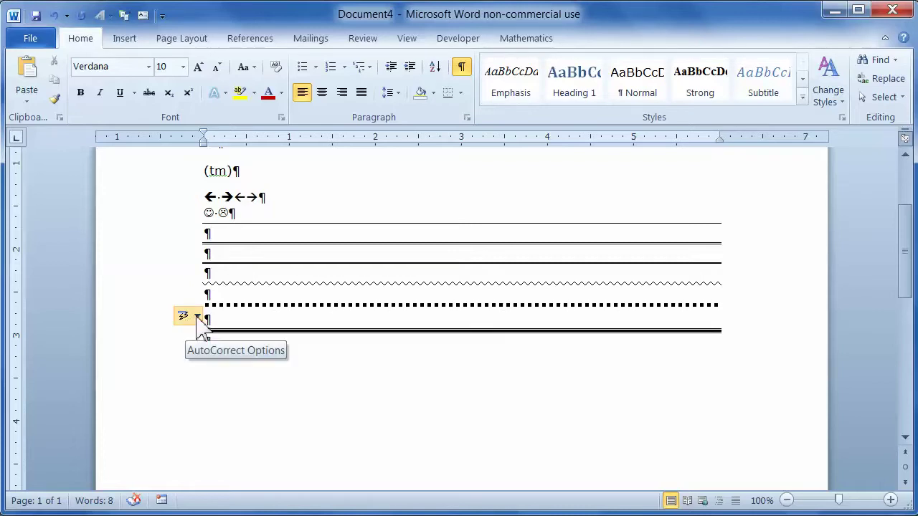
pyautogui.click(197, 317)
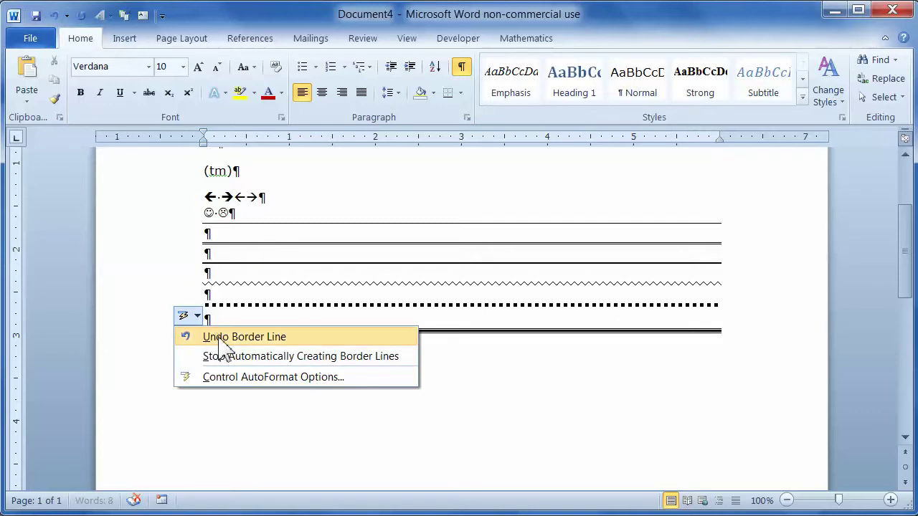
pyautogui.click(219, 336)
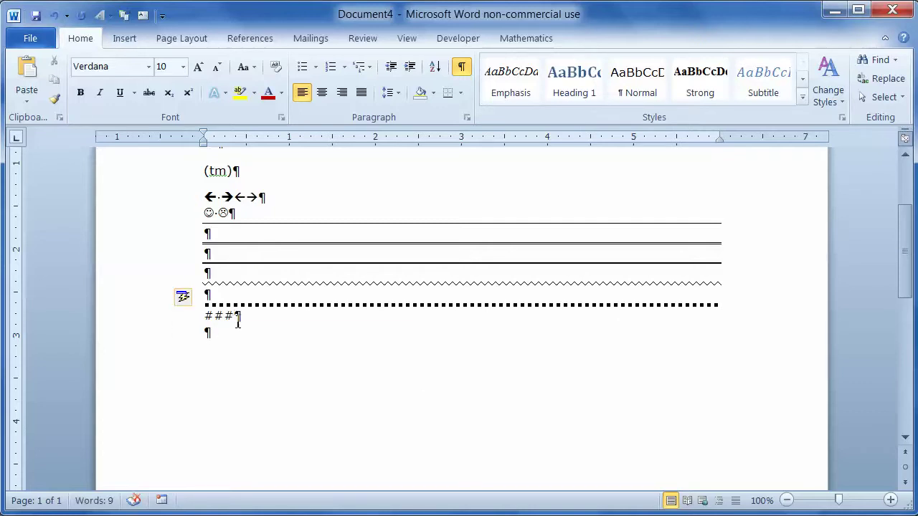
pyautogui.click(198, 297)
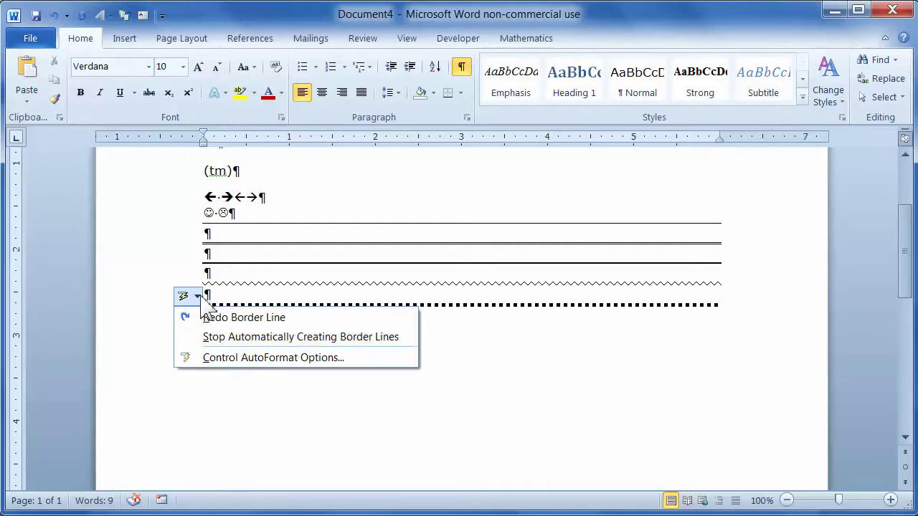
pyautogui.click(200, 294)
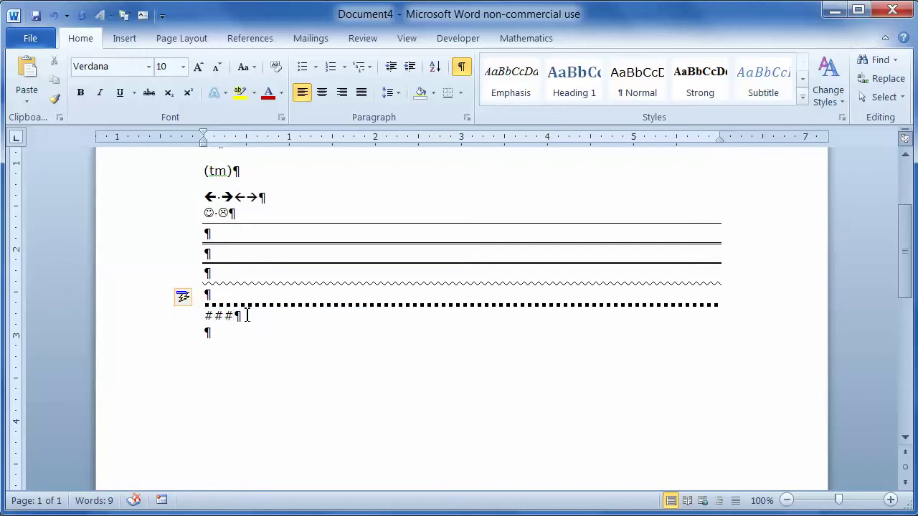
pyautogui.click(197, 300)
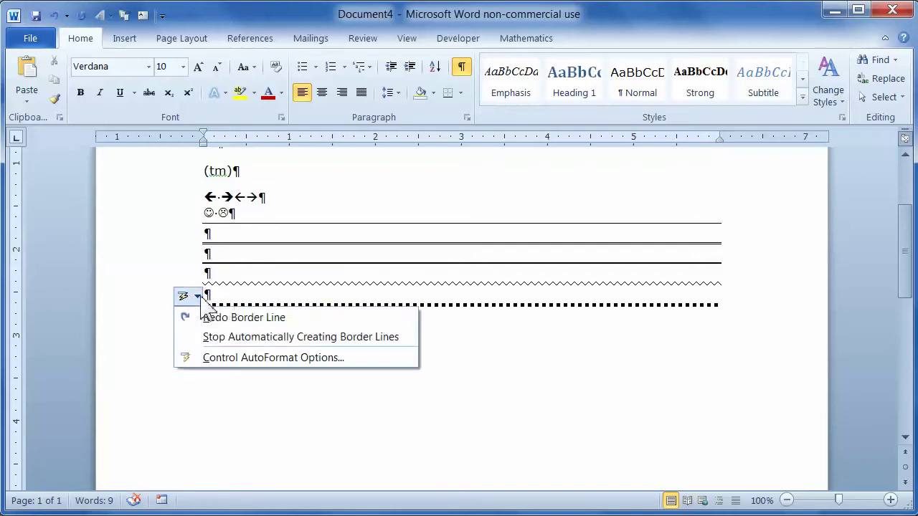
pyautogui.click(216, 317)
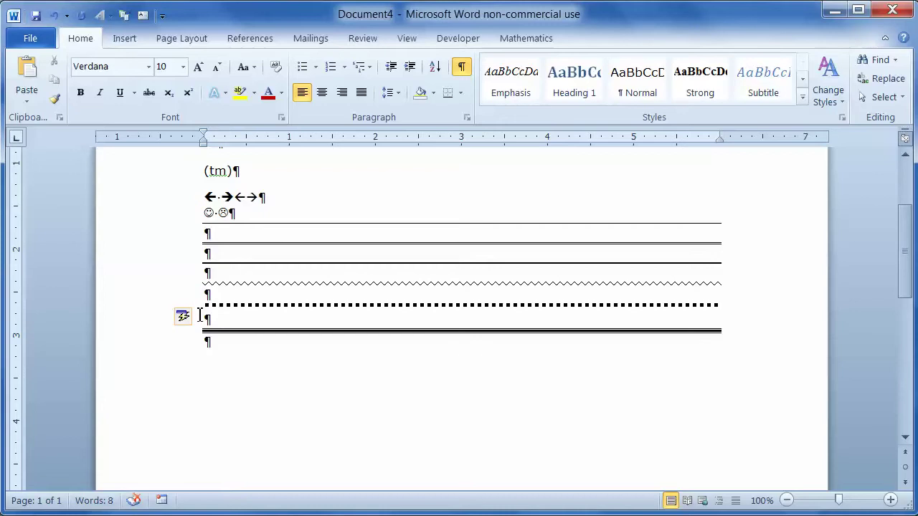
# Step: Review the border line AutoCorrect Options menu, then show the Info page for Document4
pyautogui.click(196, 317)
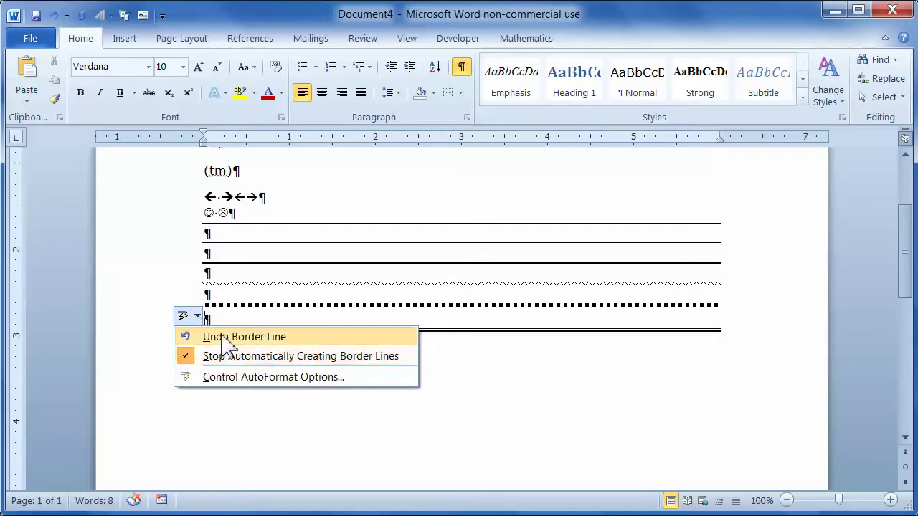
pyautogui.click(197, 315)
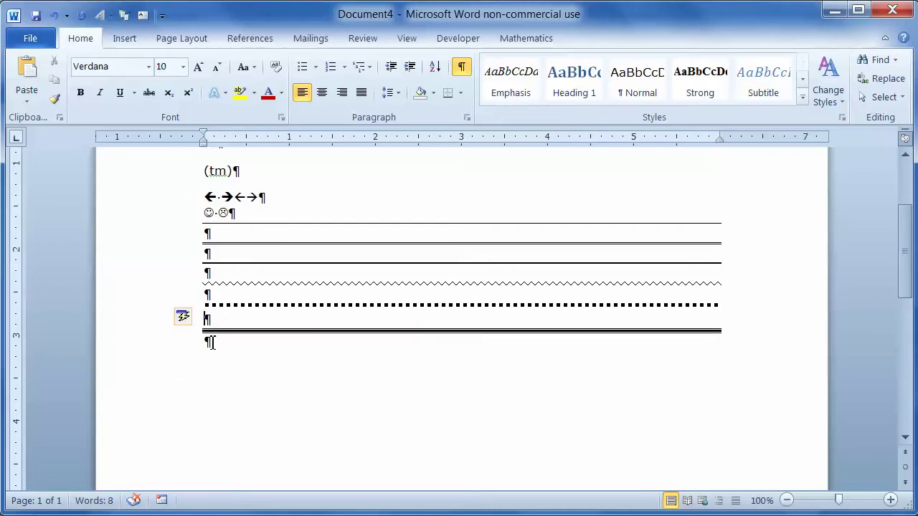
pyautogui.click(197, 316)
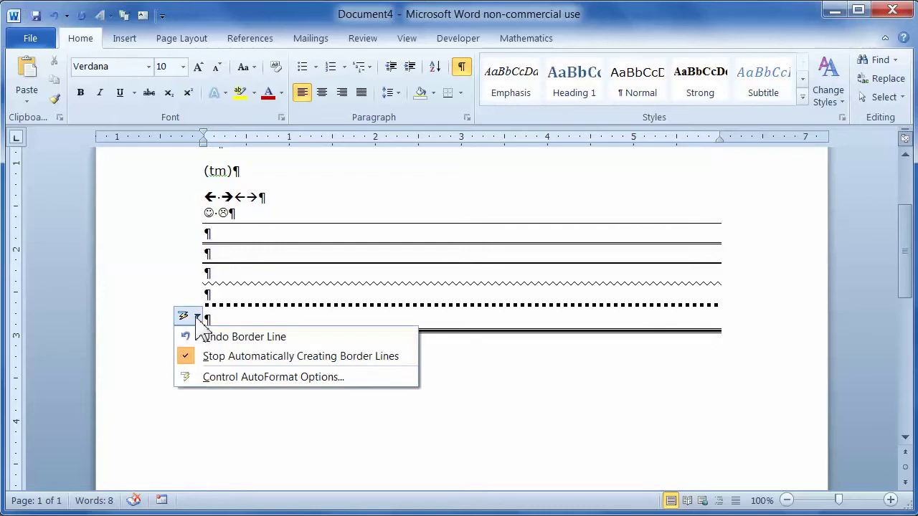
pyautogui.click(213, 356)
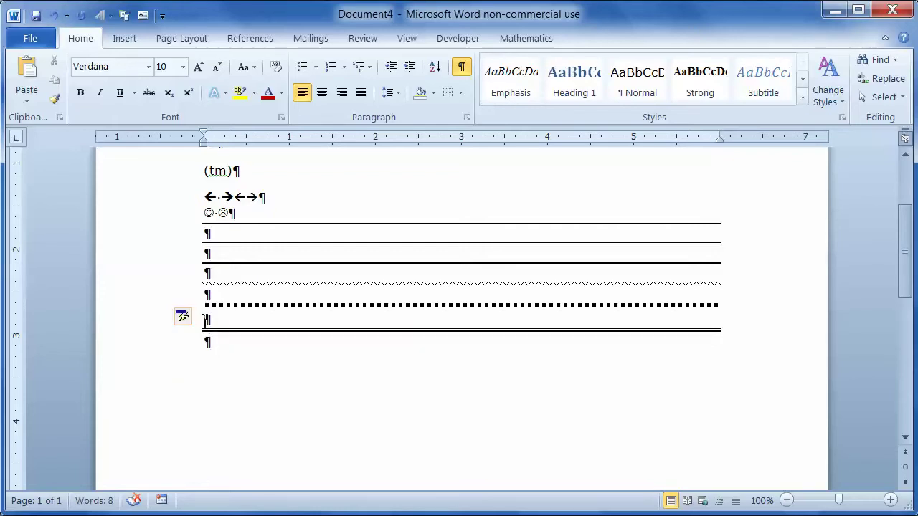
pyautogui.click(185, 320)
pyautogui.click(193, 322)
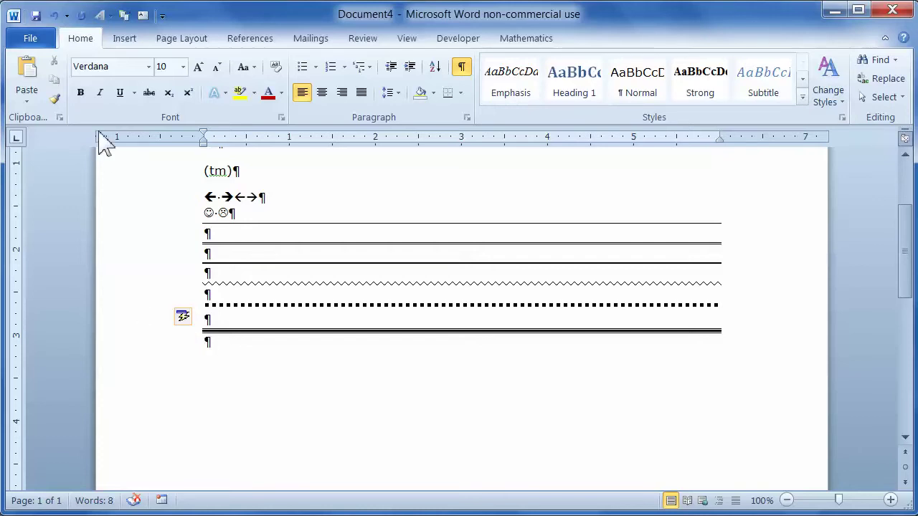
pyautogui.click(30, 40)
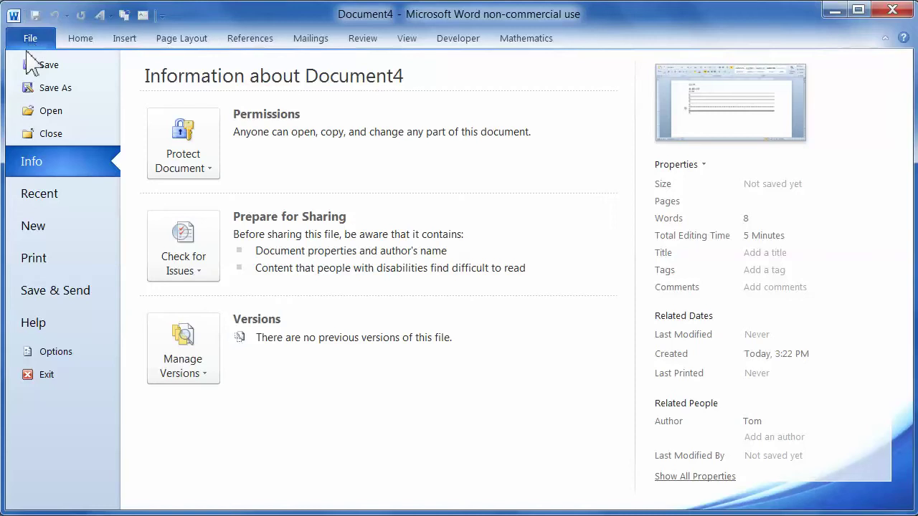
# Step: Open Word Options, move it on-screen, and open the AutoCorrect settings under Proofing
pyautogui.click(56, 352)
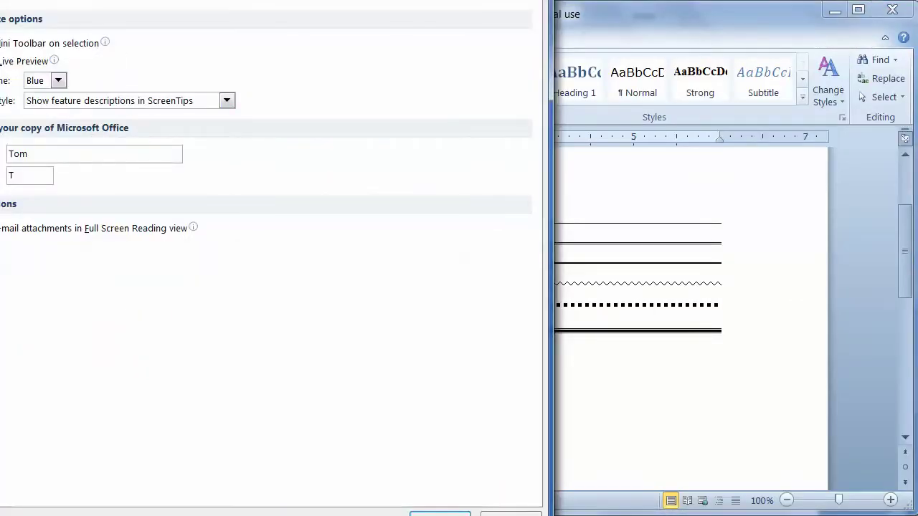
pyautogui.moveTo(228, 44); pyautogui.dragTo(263, 32)
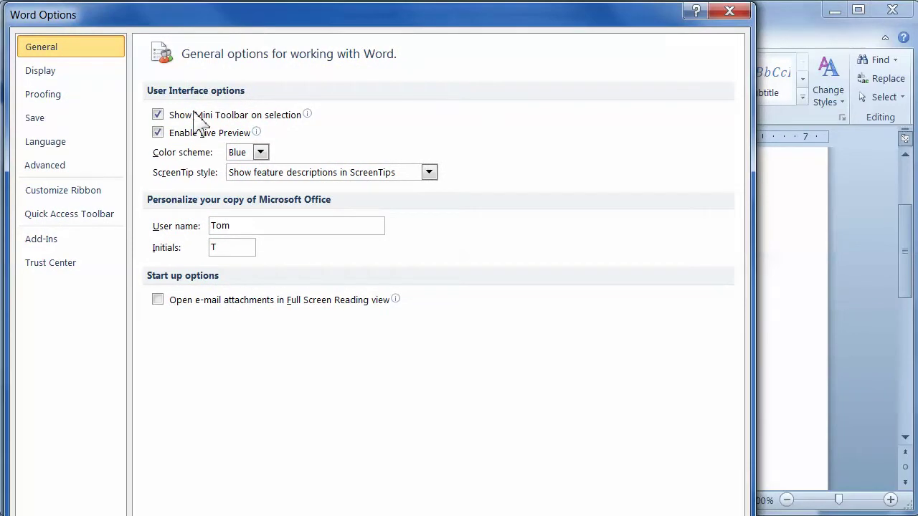
pyautogui.click(57, 95)
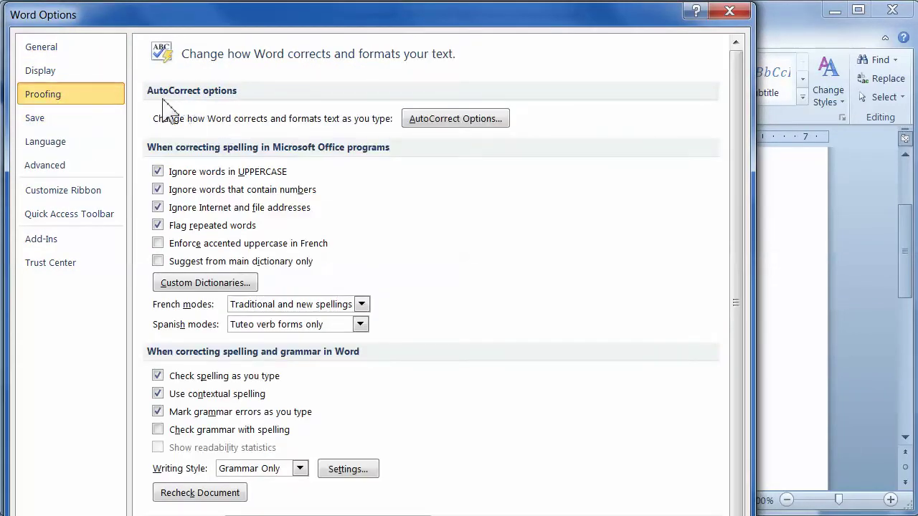
pyautogui.click(459, 127)
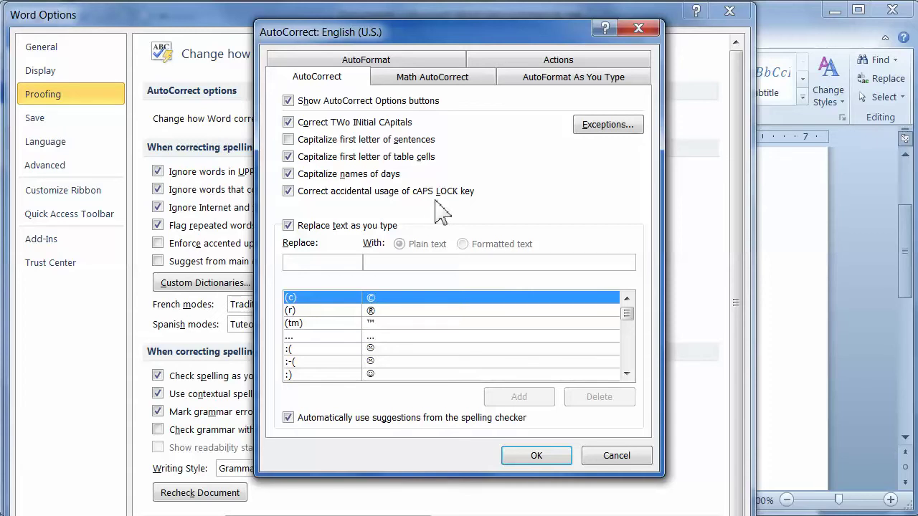
# Step: Add an AutoCorrect entry replacing 'bcu' with 'Briar Cliff University' and close Word Options
pyautogui.write('b')
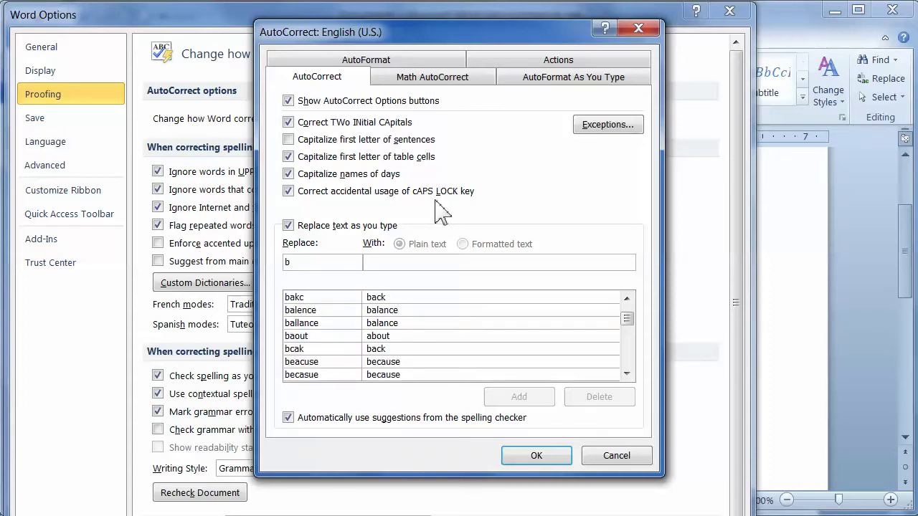
pyautogui.write('cu')
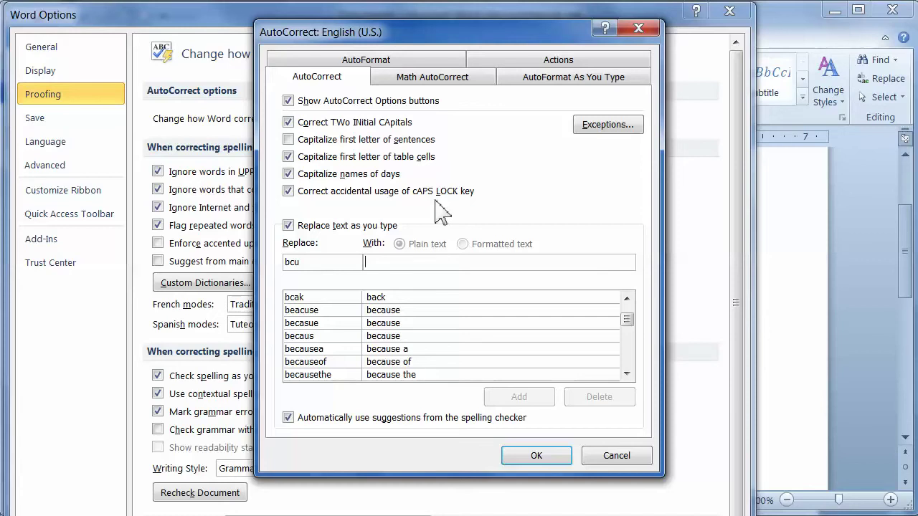
pyautogui.press('Tab')
pyautogui.write('B')
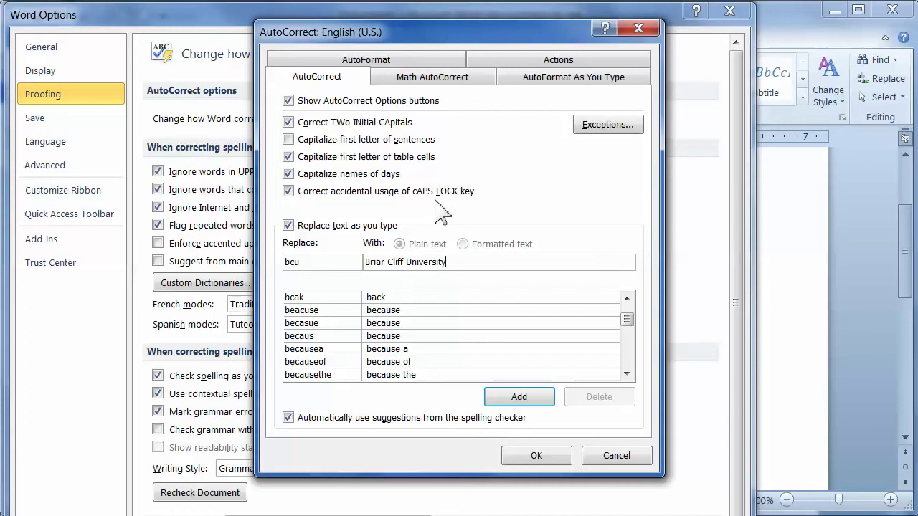
pyautogui.click(528, 402)
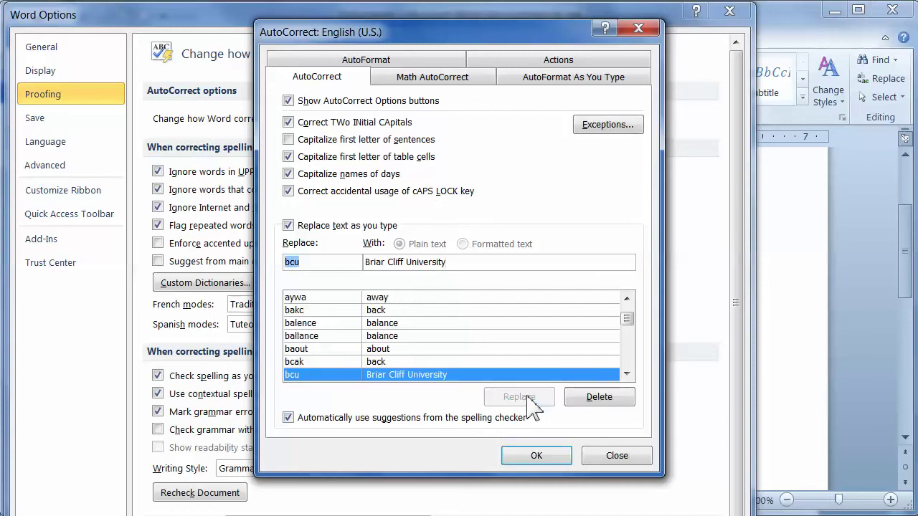
pyautogui.click(536, 456)
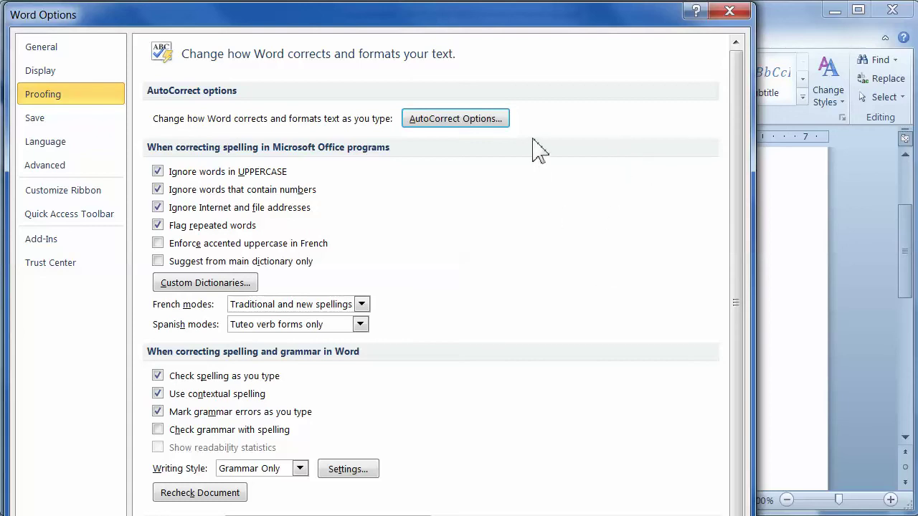
pyautogui.click(730, 10)
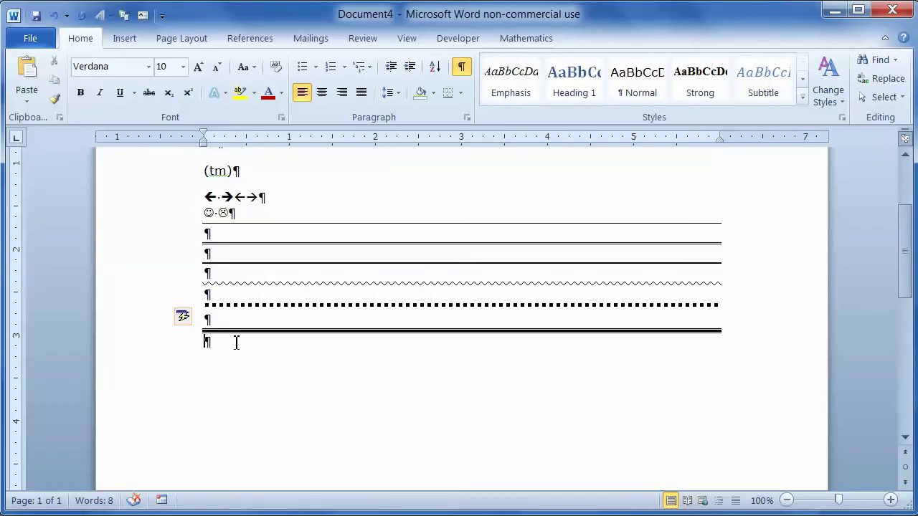
# Step: Type bcu on the last line so it expands to 'Briar Cliff University'
pyautogui.write('Briar Cliff University')
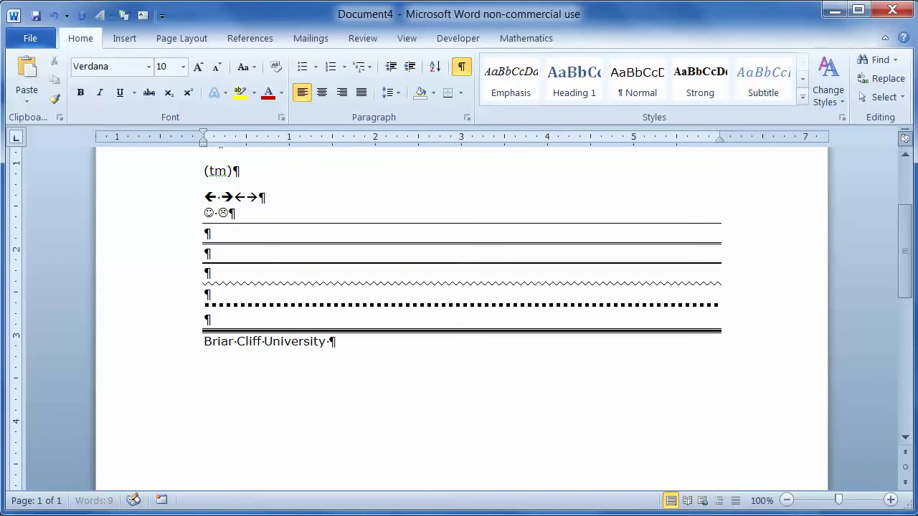